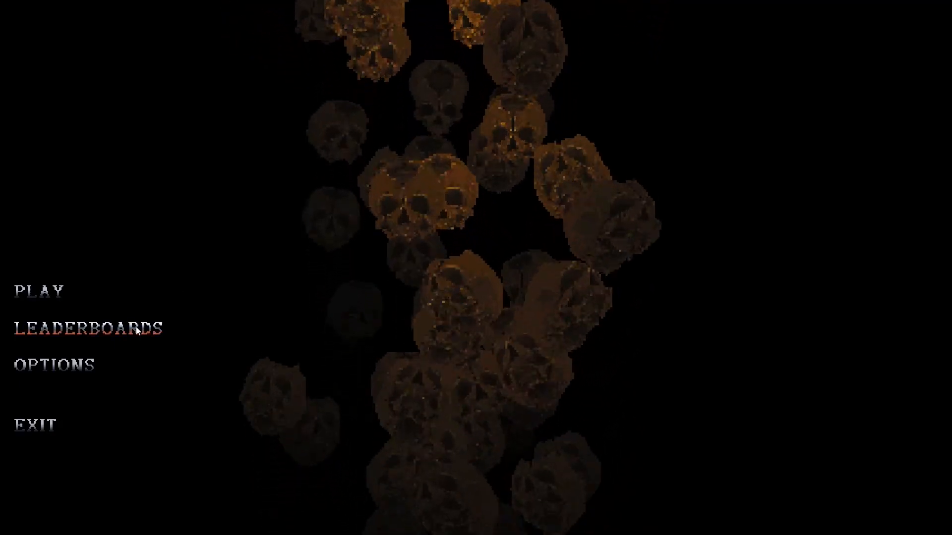
- Check the friends leaderboard, then the global top-ten rankings, and start a new run
{"action": "left_click", "coordinate": [136, 327]}
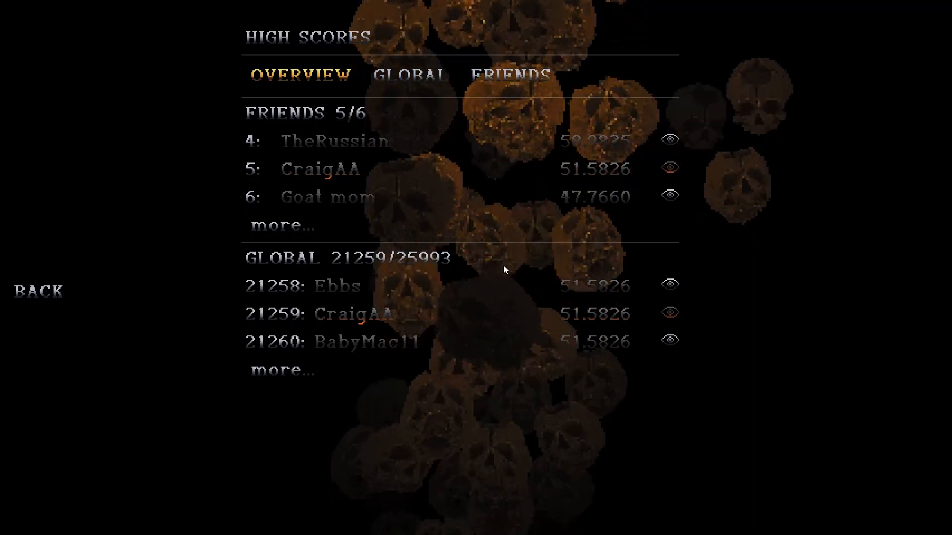
{"action": "left_click", "coordinate": [27, 293]}
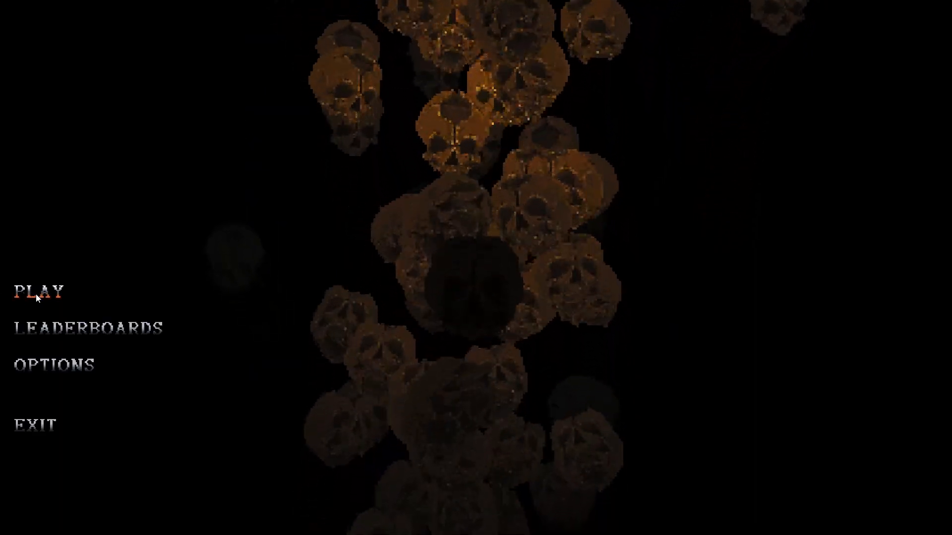
{"action": "left_click", "coordinate": [102, 332]}
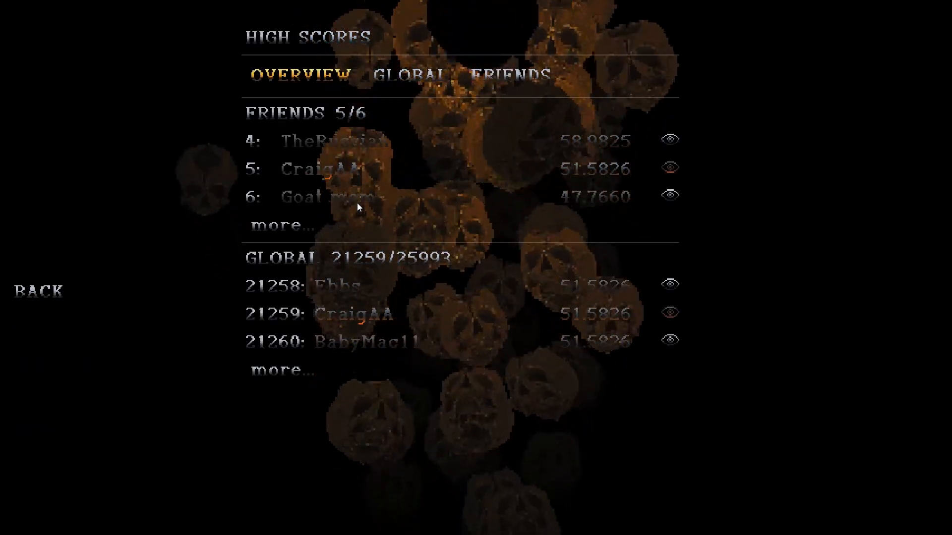
{"action": "left_click", "coordinate": [430, 80]}
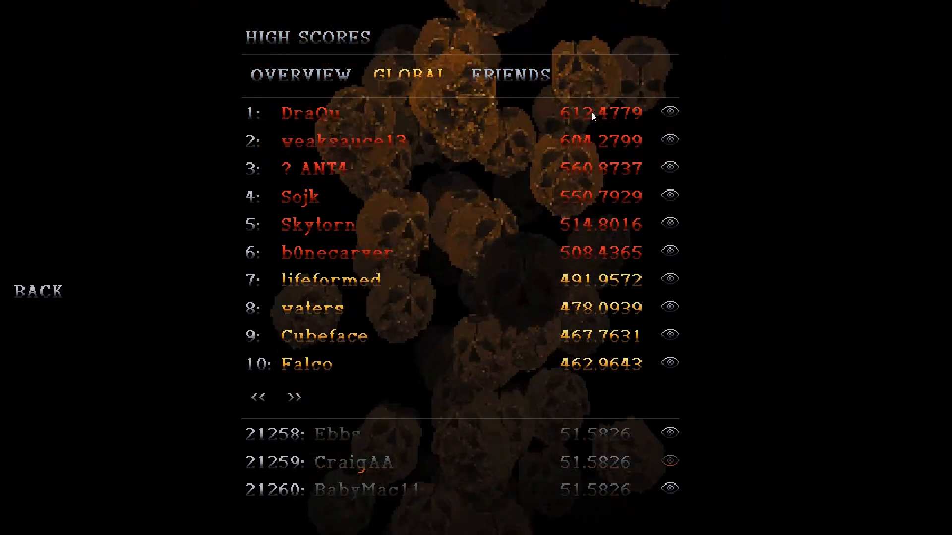
{"action": "left_click", "coordinate": [64, 290]}
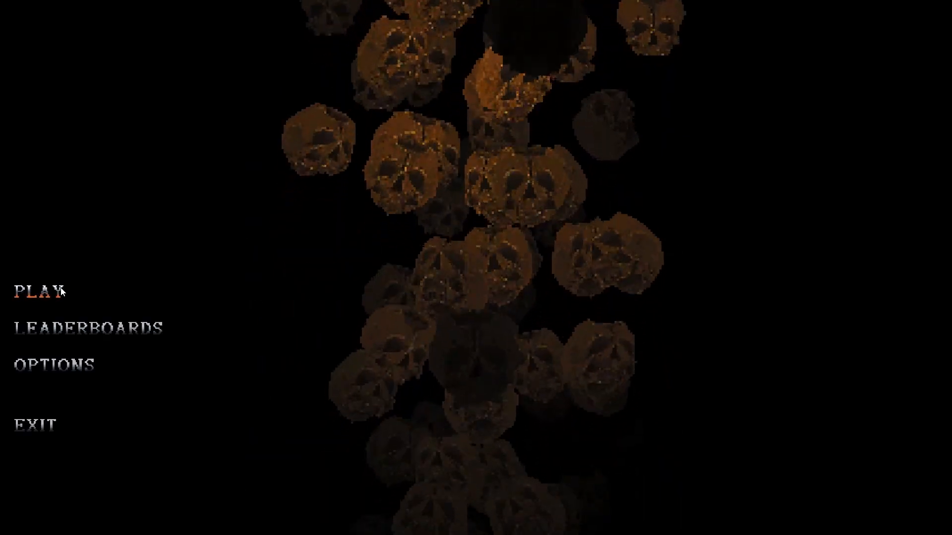
{"action": "left_click", "coordinate": [60, 291]}
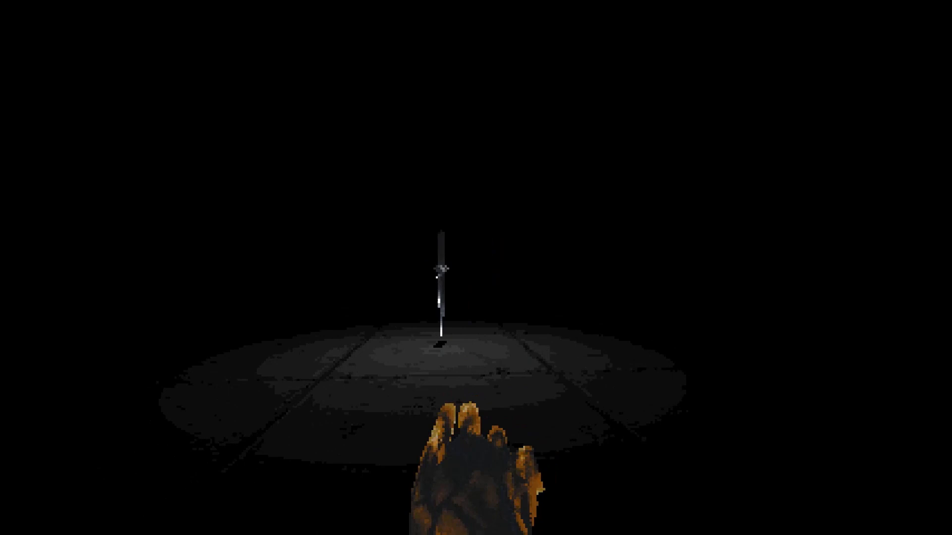
- Walk forward onto the floating dagger to begin the run
{"action": "key", "text": "w"}
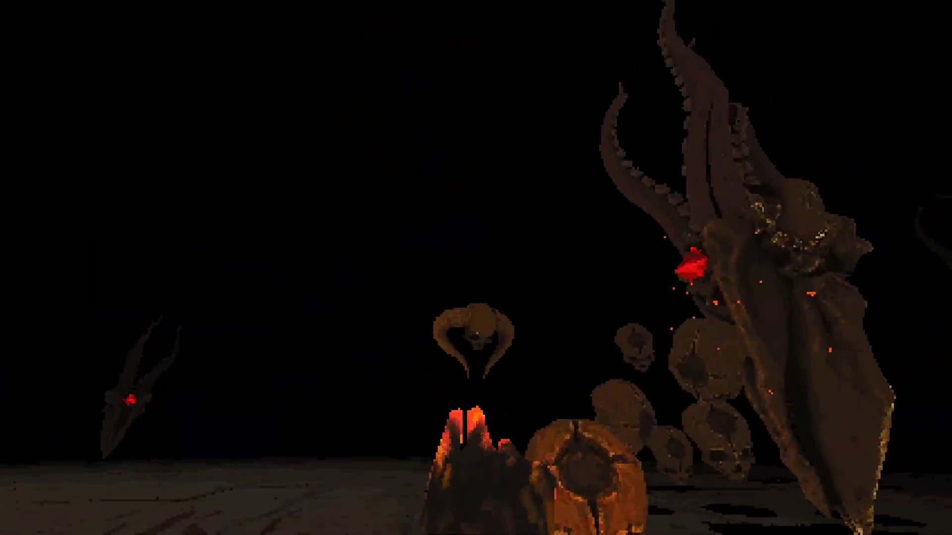
- Fire daggers at the floating skulls and the enemy ahead until the run ends swarmed
{"action": "left_click", "coordinate": [476, 268]}
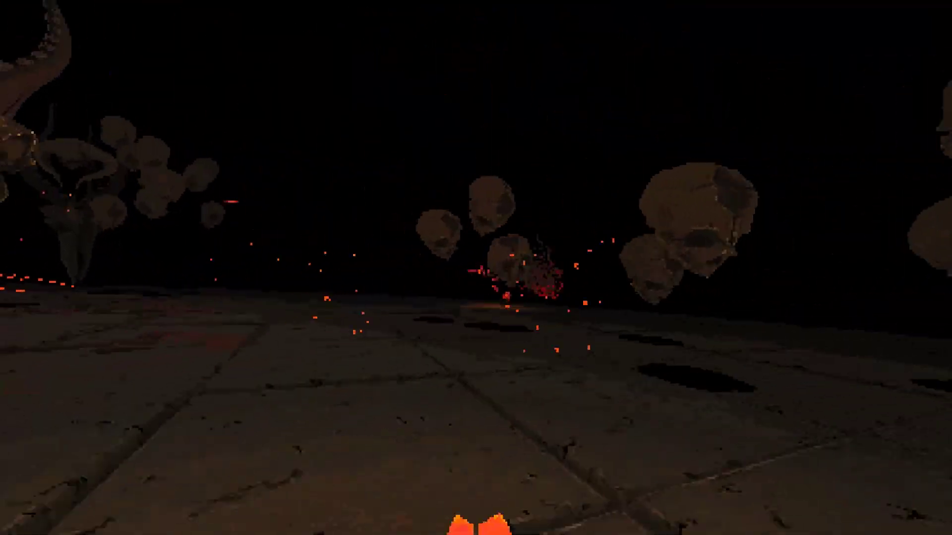
{"action": "left_click", "coordinate": [476, 268]}
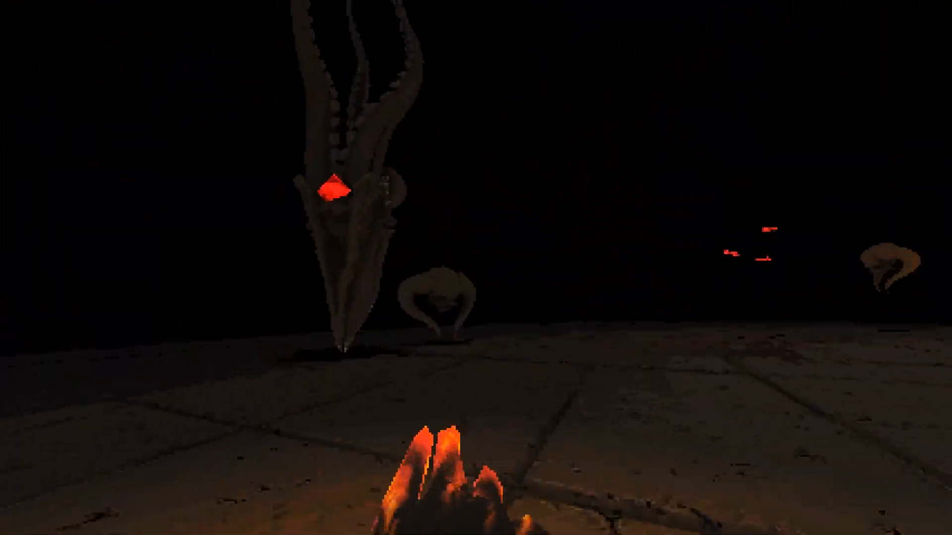
{"action": "left_click", "coordinate": [476, 267]}
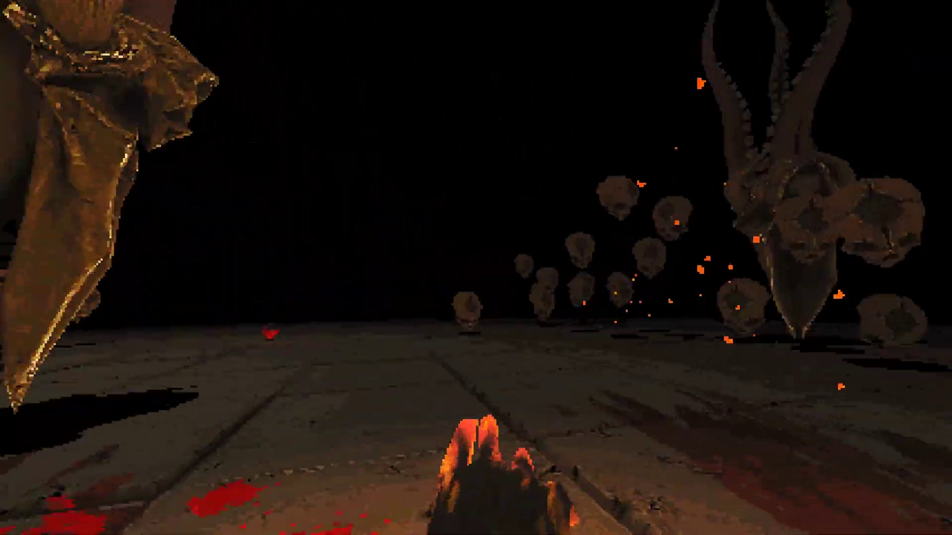
{"action": "left_click", "coordinate": [476, 268]}
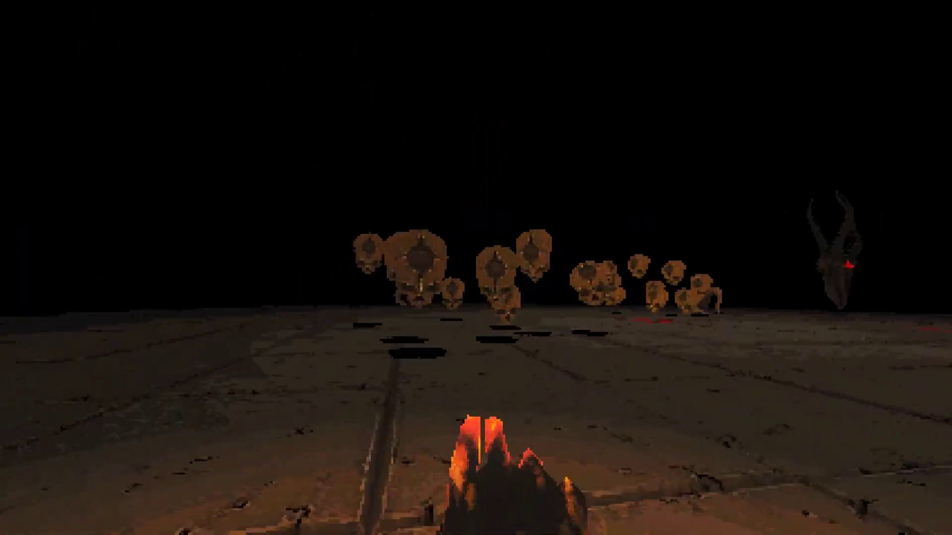
- Shoot the spawner, the swarming skulls and the horned creature until being dismembered
{"action": "left_click", "coordinate": [476, 268]}
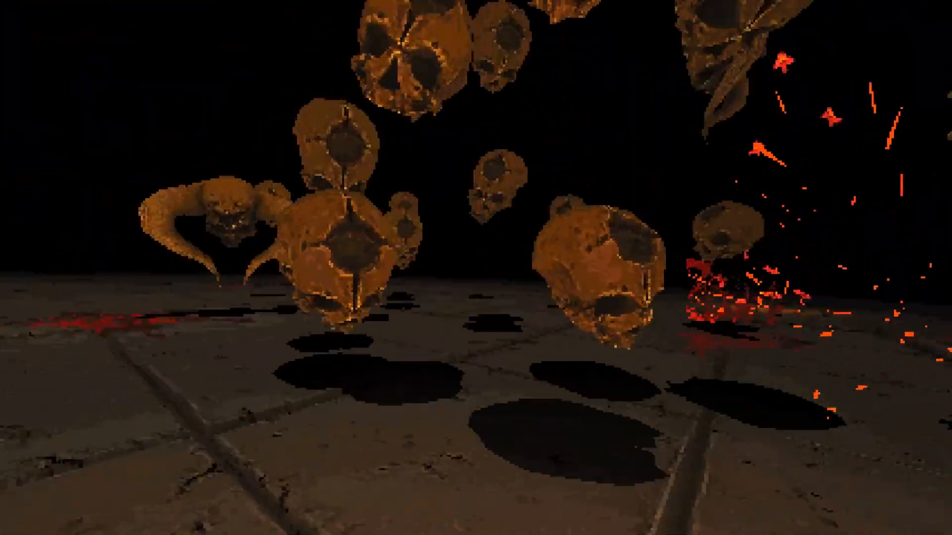
{"action": "left_click", "coordinate": [475, 268]}
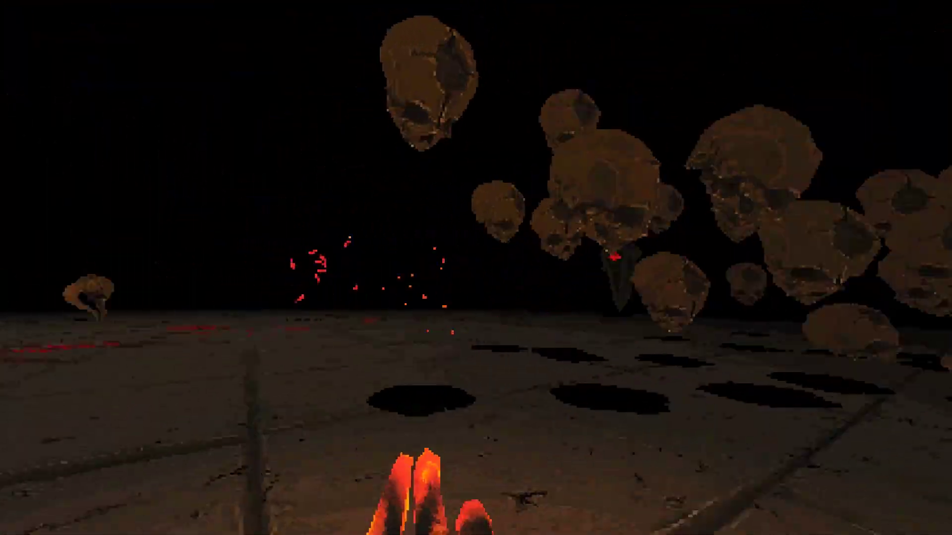
{"action": "left_click", "coordinate": [476, 268]}
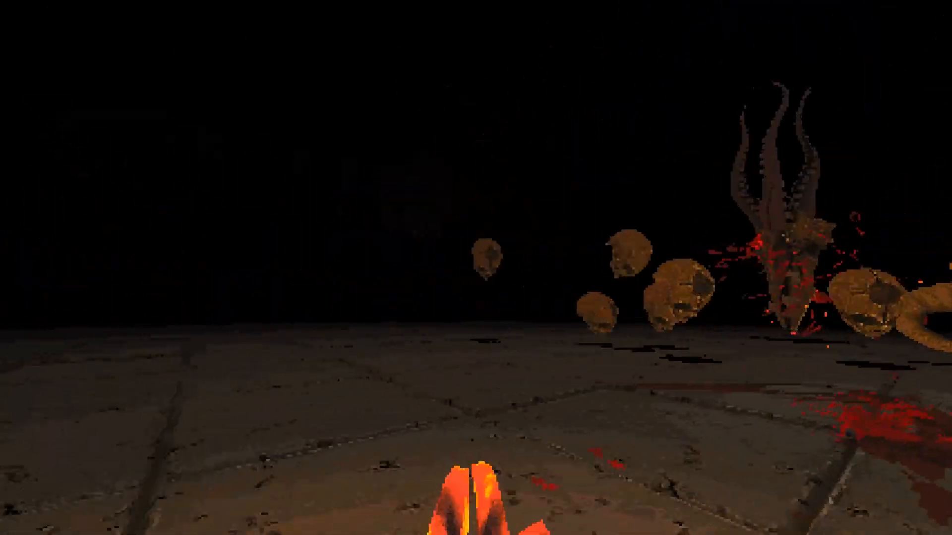
{"action": "left_click", "coordinate": [476, 268]}
{"action": "left_click", "coordinate": [476, 267]}
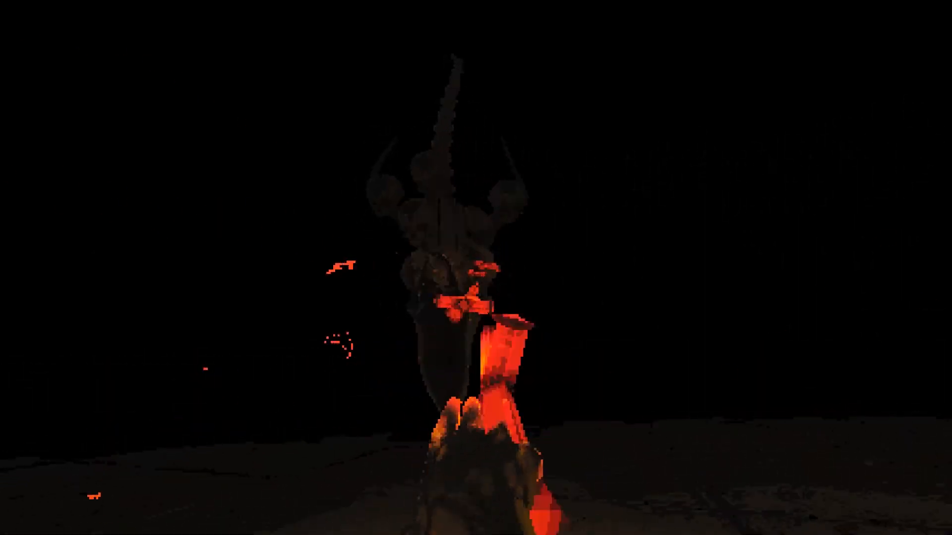
{"action": "left_click", "coordinate": [477, 268]}
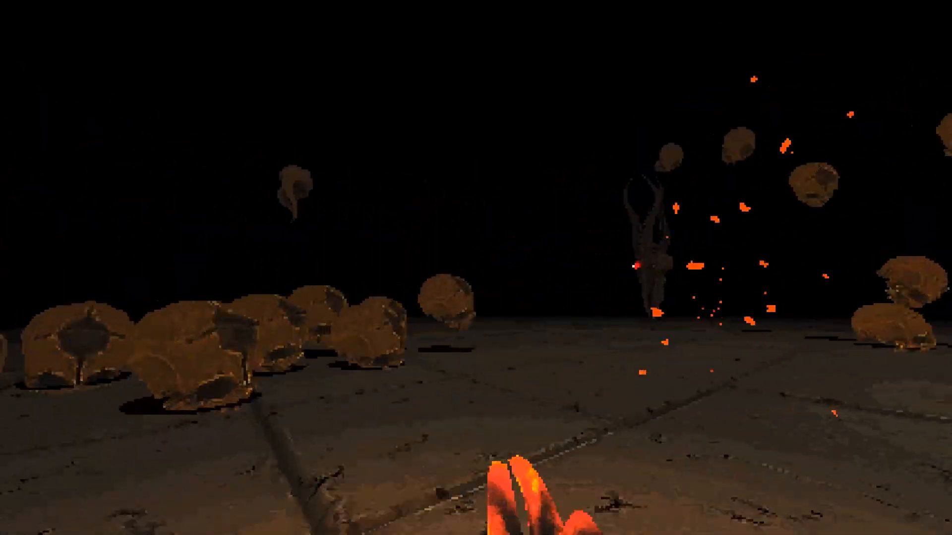
{"action": "left_click", "coordinate": [476, 267]}
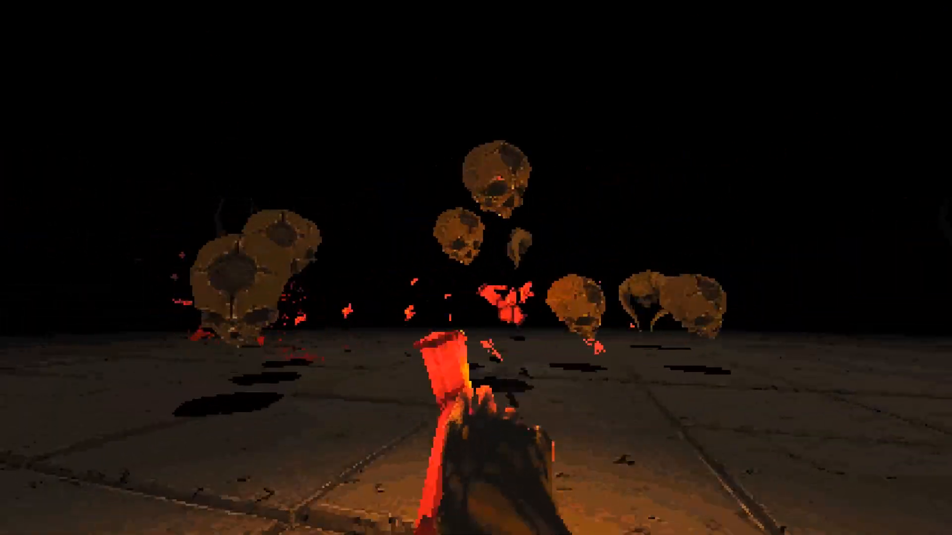
{"action": "left_click", "coordinate": [477, 268]}
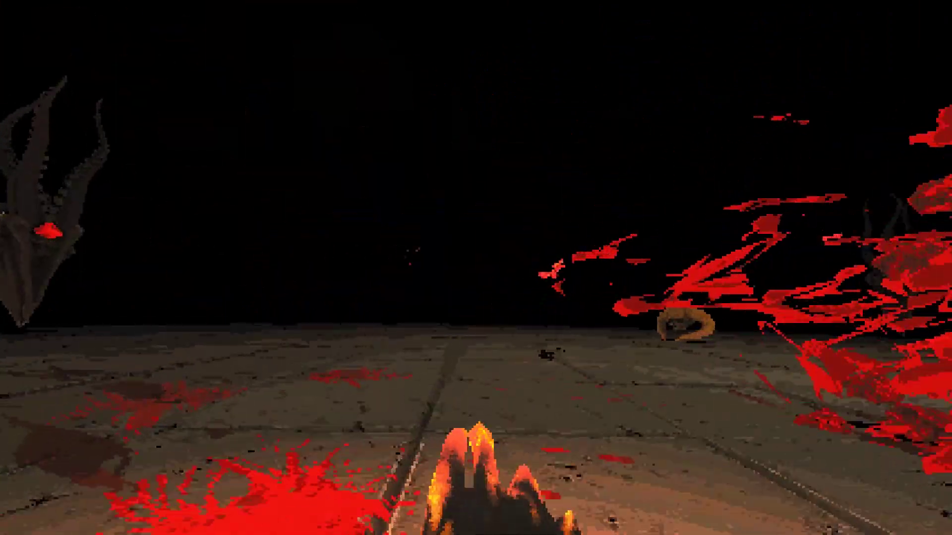
{"action": "left_click", "coordinate": [475, 268]}
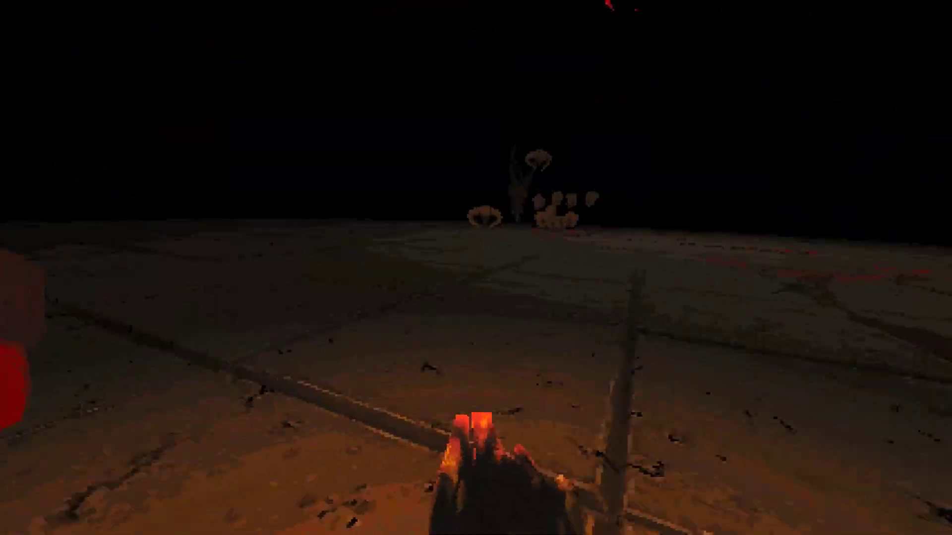
{"action": "left_click", "coordinate": [476, 268]}
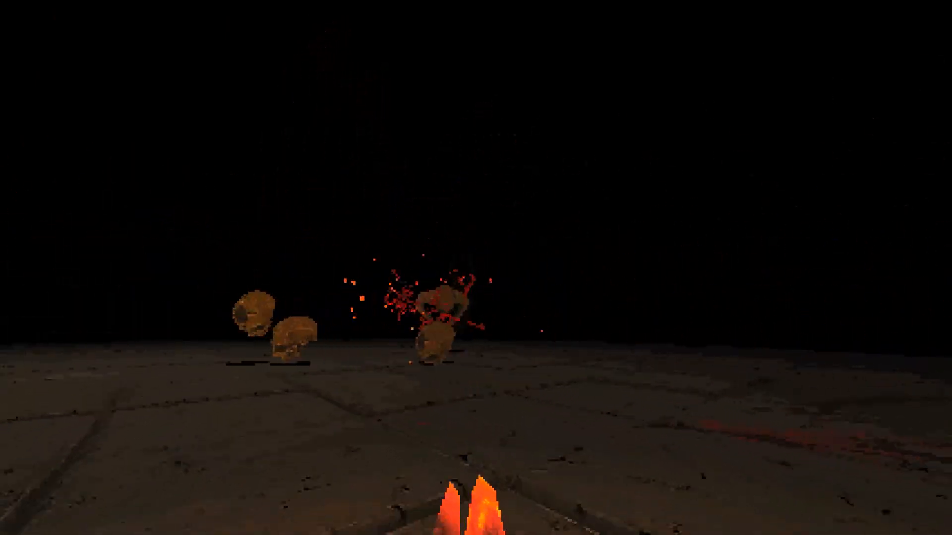
- Attack the skulls and horned demon until the run ends impaled
{"action": "left_click", "coordinate": [476, 268]}
{"action": "left_click", "coordinate": [475, 268]}
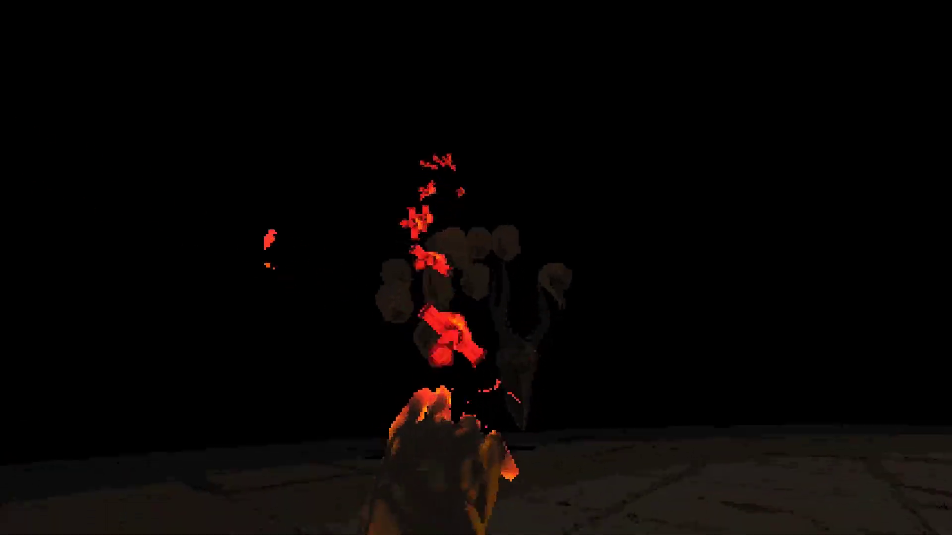
- Blast the central skull, the burning demon and the horned demon until swarmed at about 33 seconds
{"action": "left_click", "coordinate": [476, 268]}
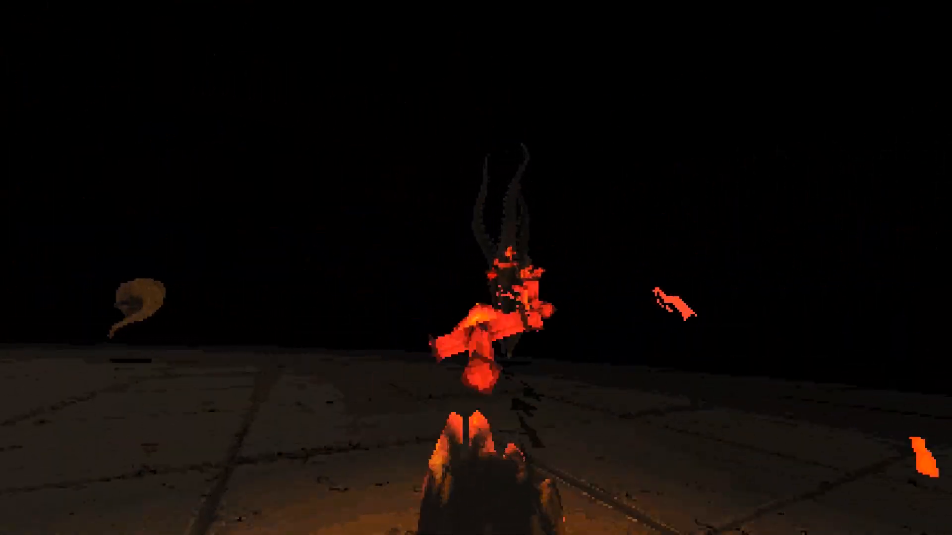
{"action": "left_click", "coordinate": [476, 267]}
{"action": "left_click", "coordinate": [476, 267]}
{"action": "left_click", "coordinate": [476, 268]}
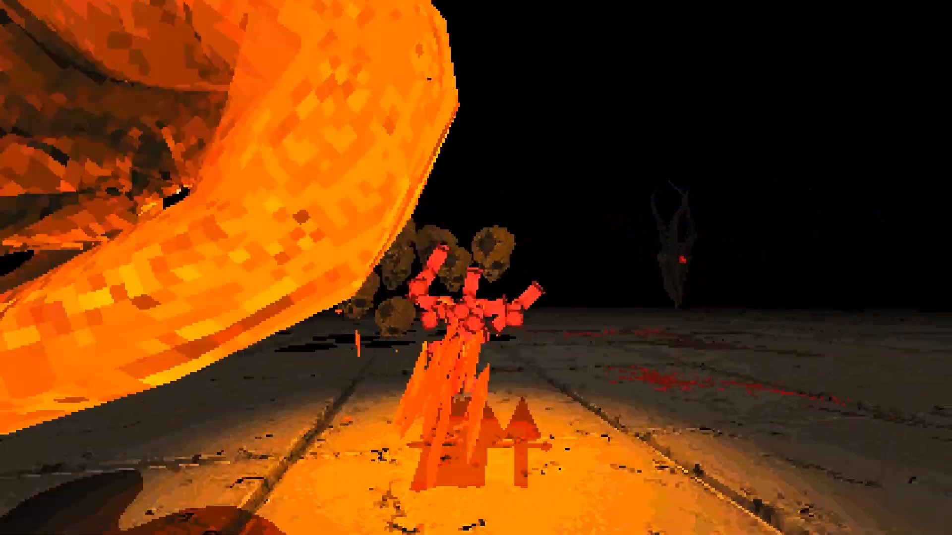
{"action": "left_click", "coordinate": [476, 268]}
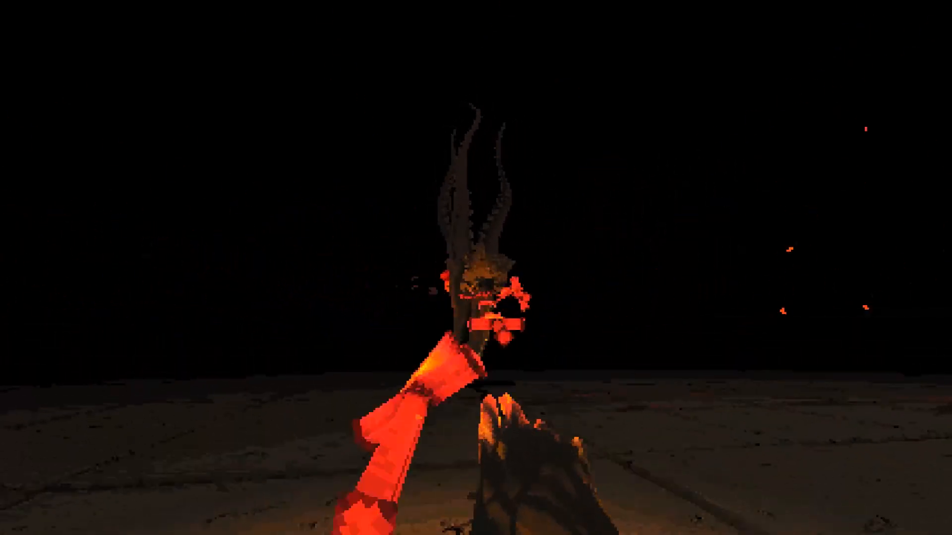
- Finish off the horned creature with dagger fire
{"action": "left_click", "coordinate": [476, 268]}
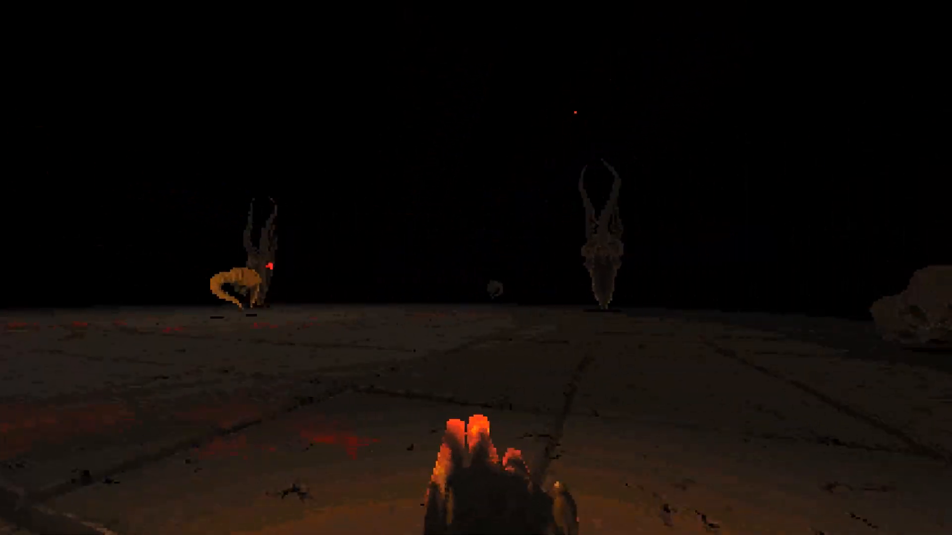
- Shoot the red enemy, horned creature and skull clusters, surviving to about 55 seconds for a new high score
{"action": "left_click", "coordinate": [476, 268]}
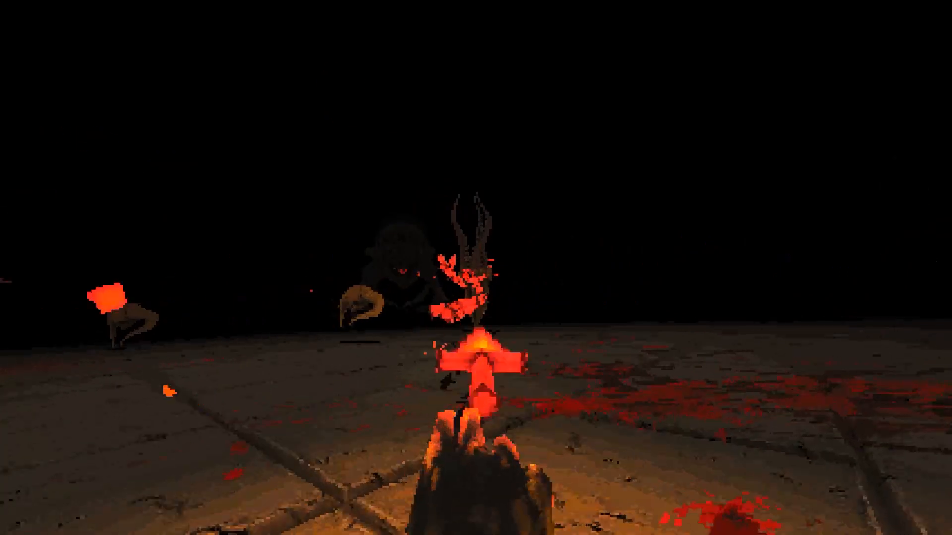
{"action": "left_click", "coordinate": [477, 268]}
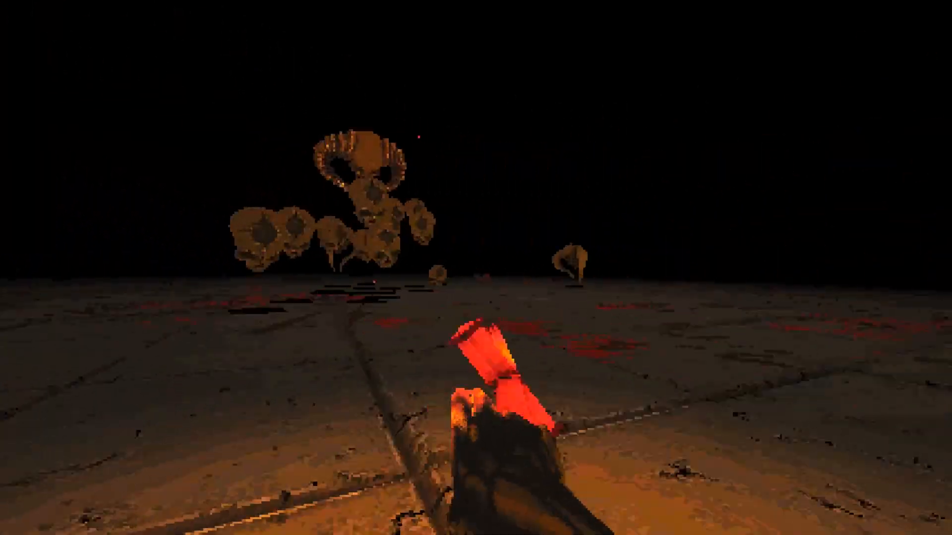
{"action": "left_click", "coordinate": [476, 267]}
{"action": "left_click", "coordinate": [476, 268]}
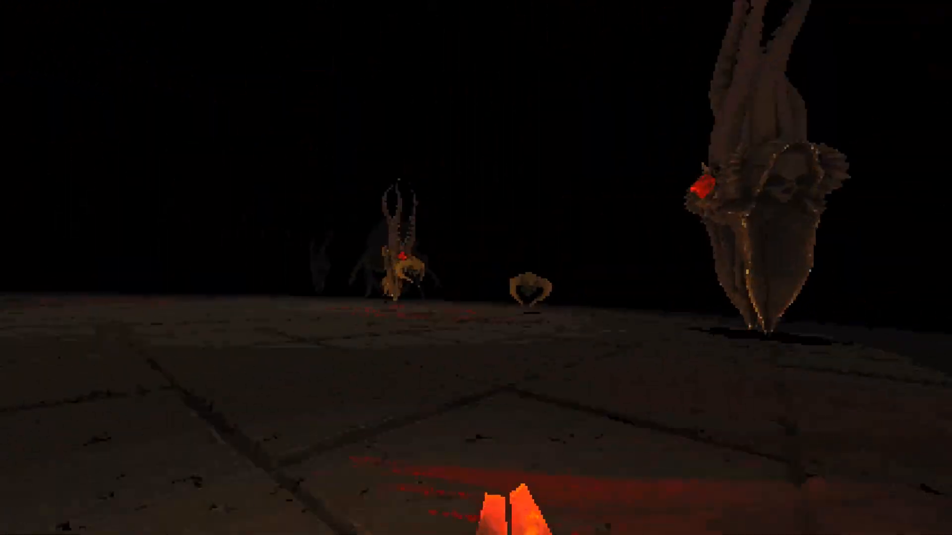
{"action": "left_click", "coordinate": [476, 268]}
{"action": "left_click", "coordinate": [476, 268]}
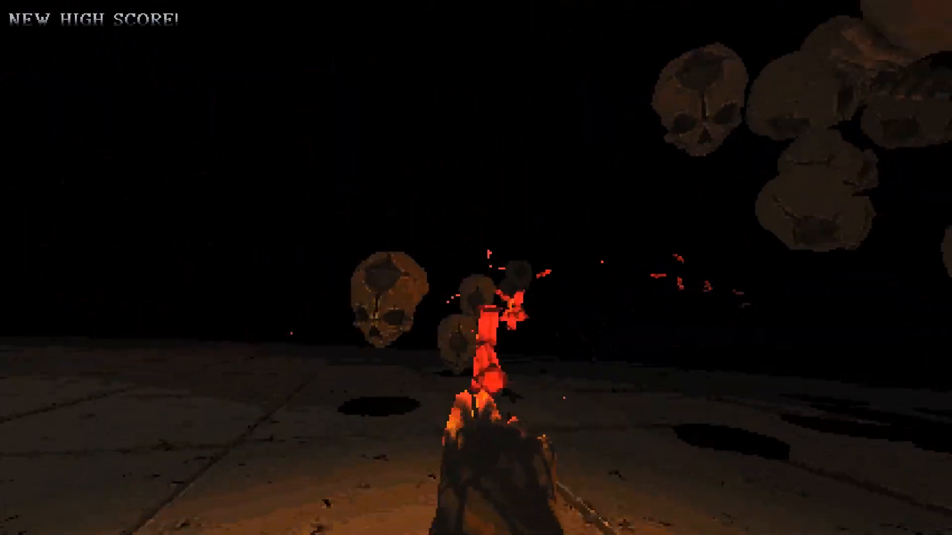
{"action": "left_click", "coordinate": [476, 268]}
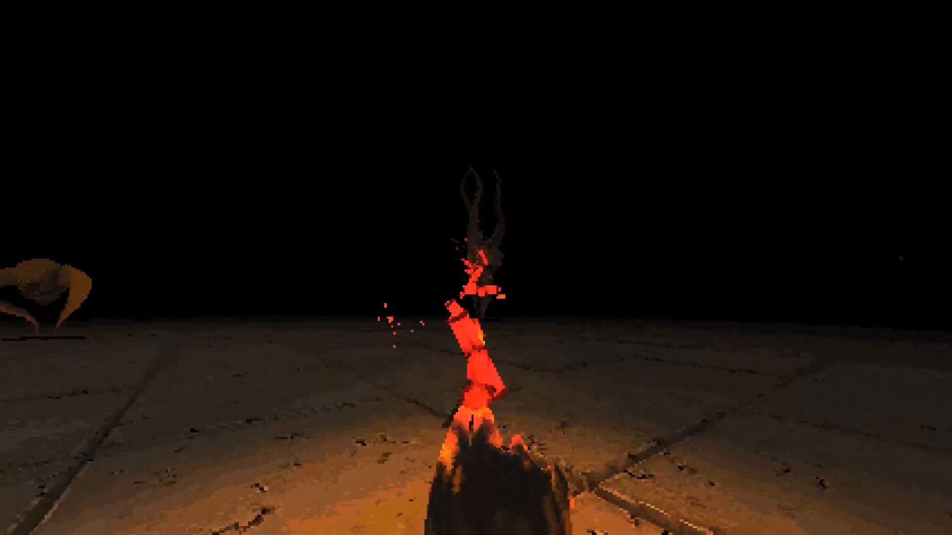
- Move forward toward the skull swarm to engage it
{"action": "key", "text": "w"}
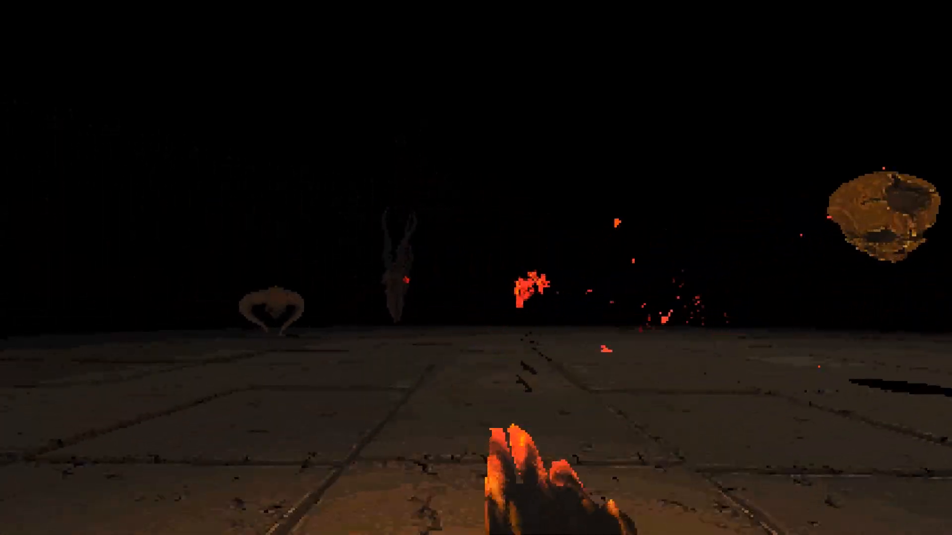
- Shoot down the floating skulls with dagger fire before the swarm closes in
{"action": "left_click", "coordinate": [475, 268]}
{"action": "left_click", "coordinate": [476, 268]}
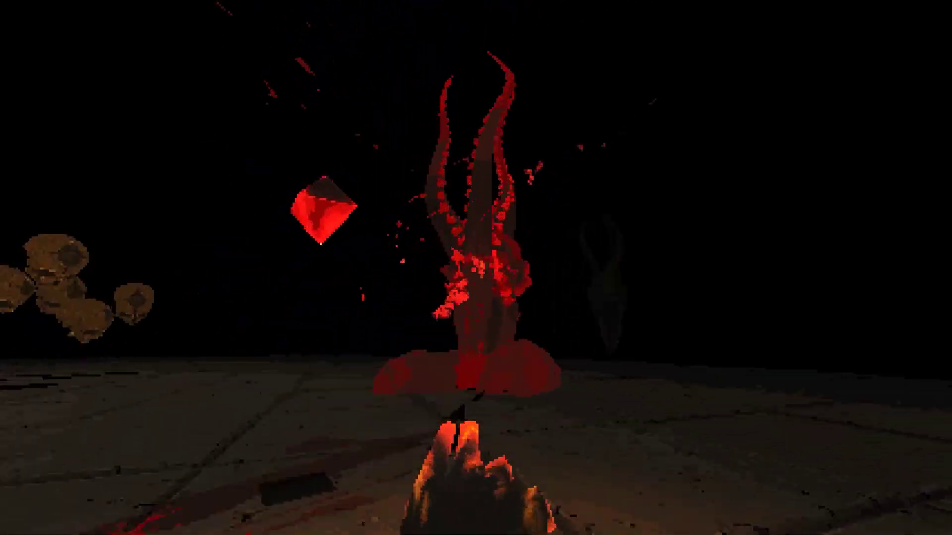
- Destroy the horned creatures and fire at enemies while turning to face the swarm
{"action": "left_click", "coordinate": [476, 268]}
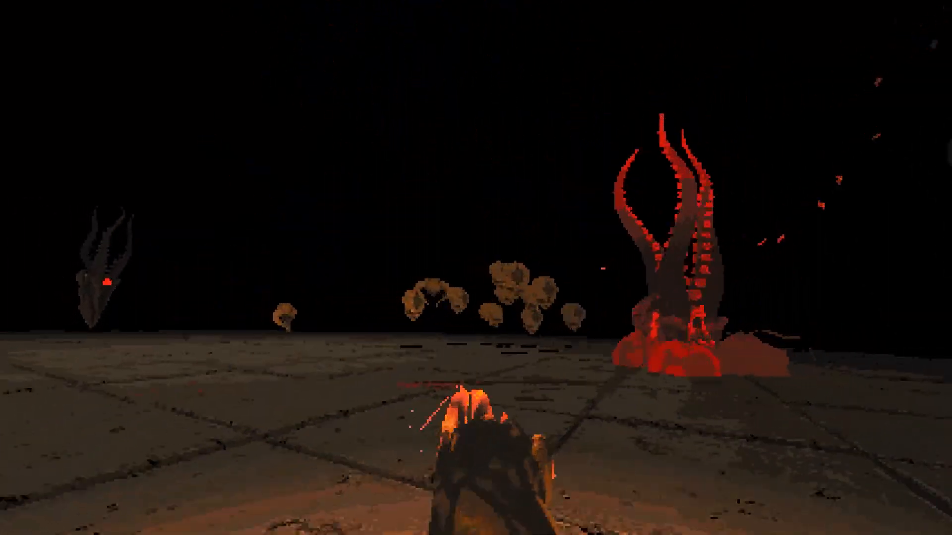
{"action": "left_click", "coordinate": [476, 268]}
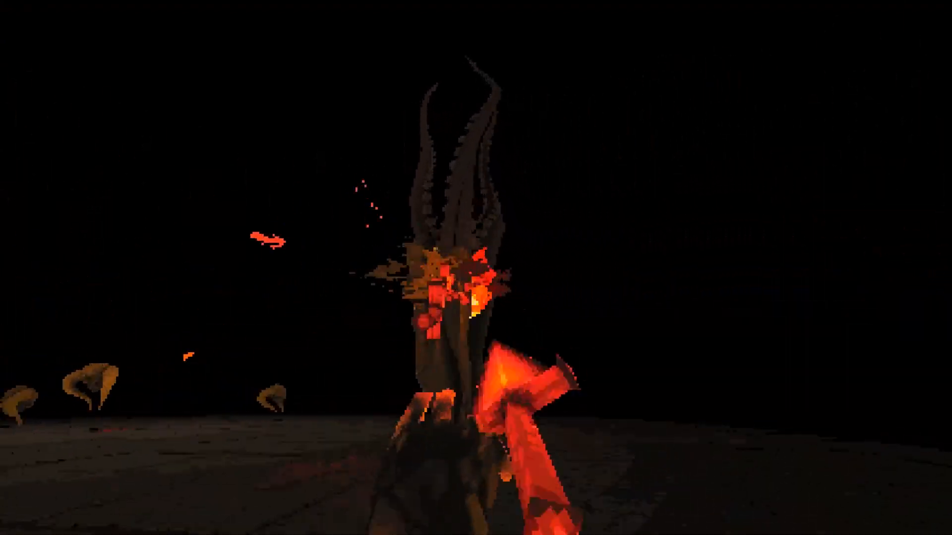
{"action": "left_click", "coordinate": [476, 267]}
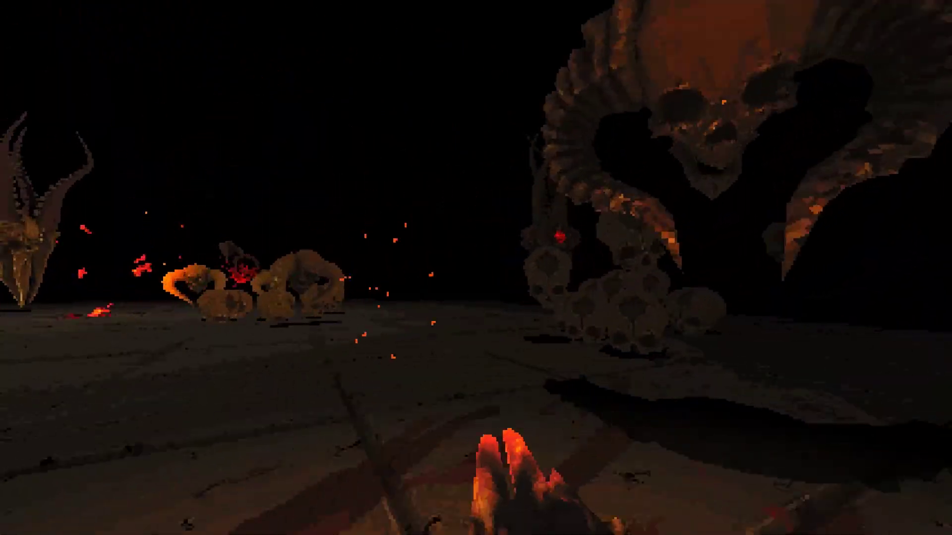
{"action": "left_click", "coordinate": [476, 268]}
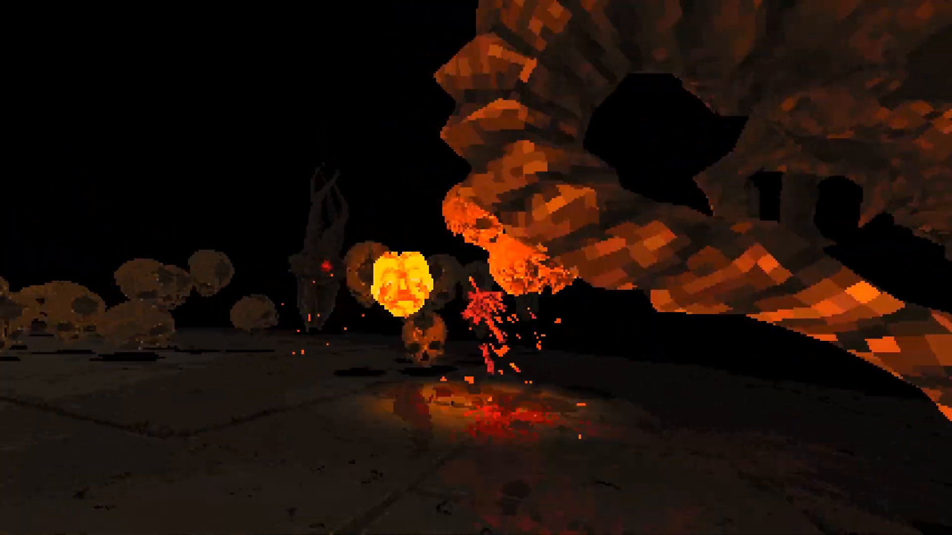